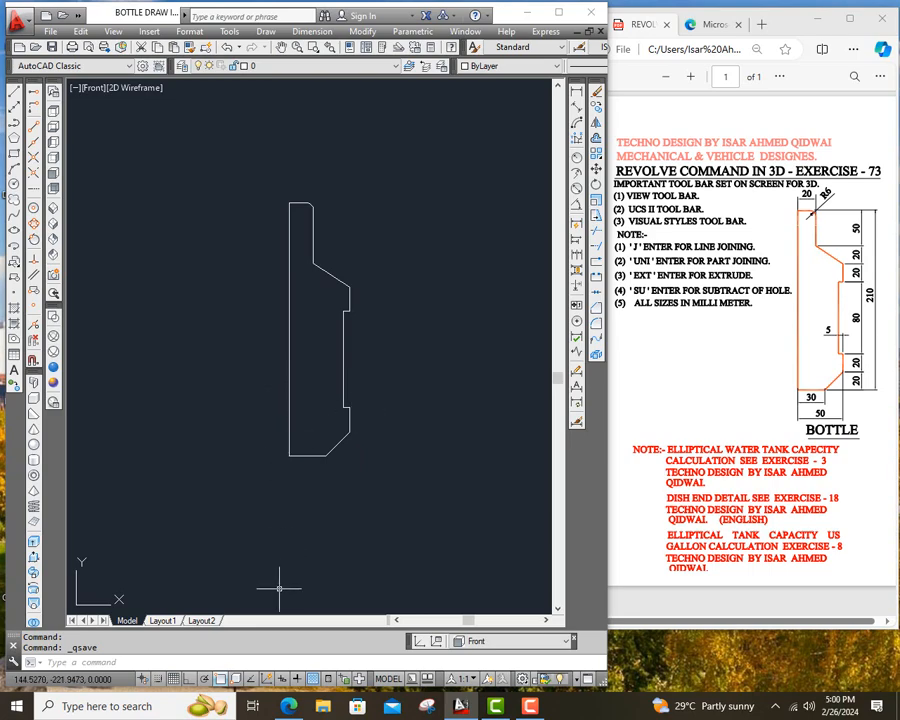
# Join all segments of the half-bottle profile into a single polyline and check it by selecting it.
pyautogui.click(322, 664)
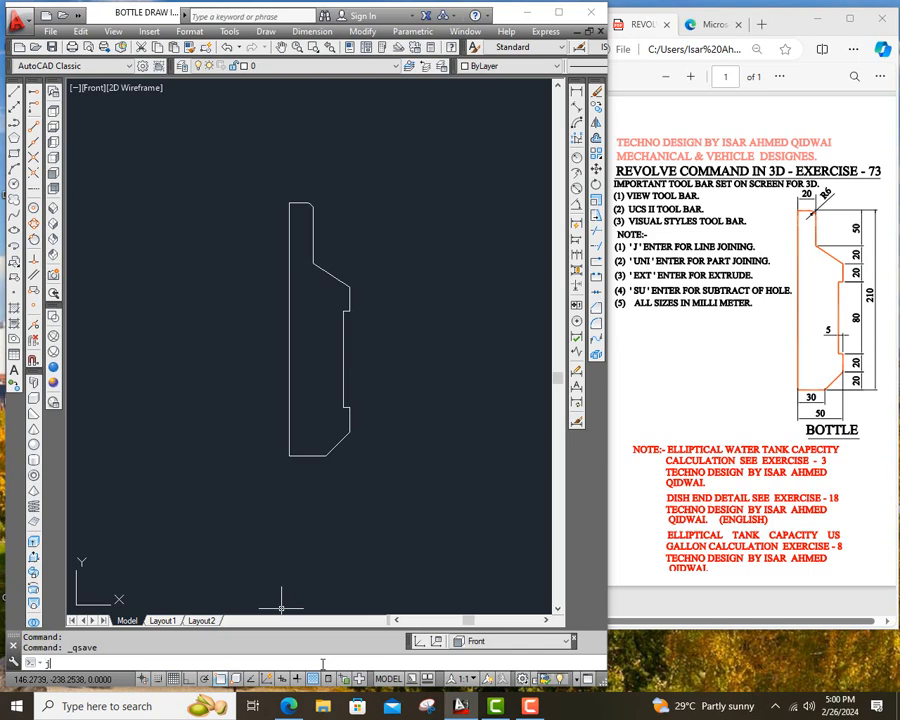
pyautogui.write('j')
pyautogui.press('Return')
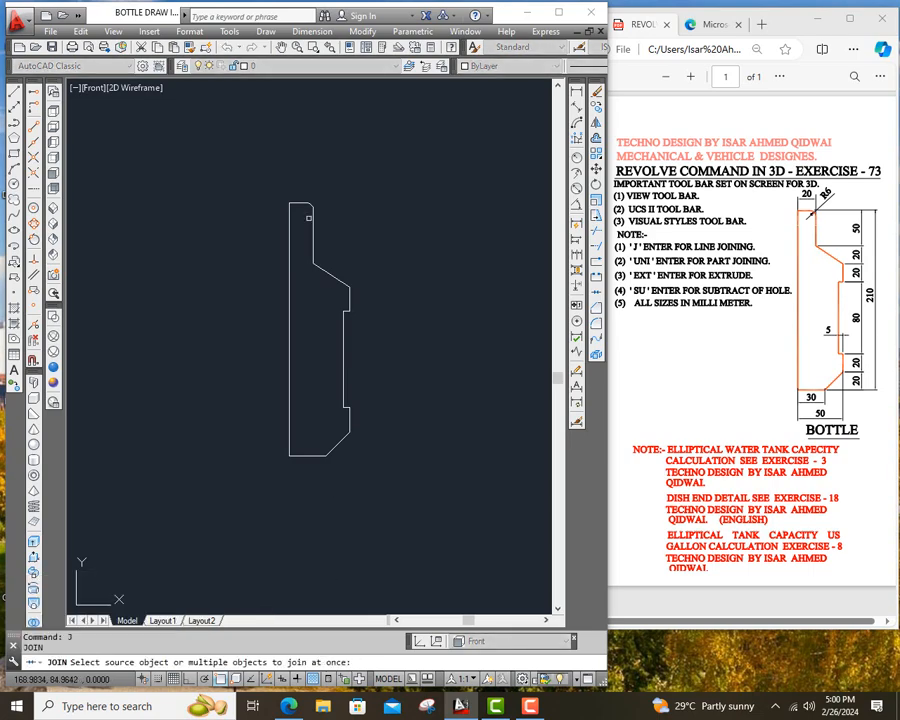
pyautogui.click(260, 183)
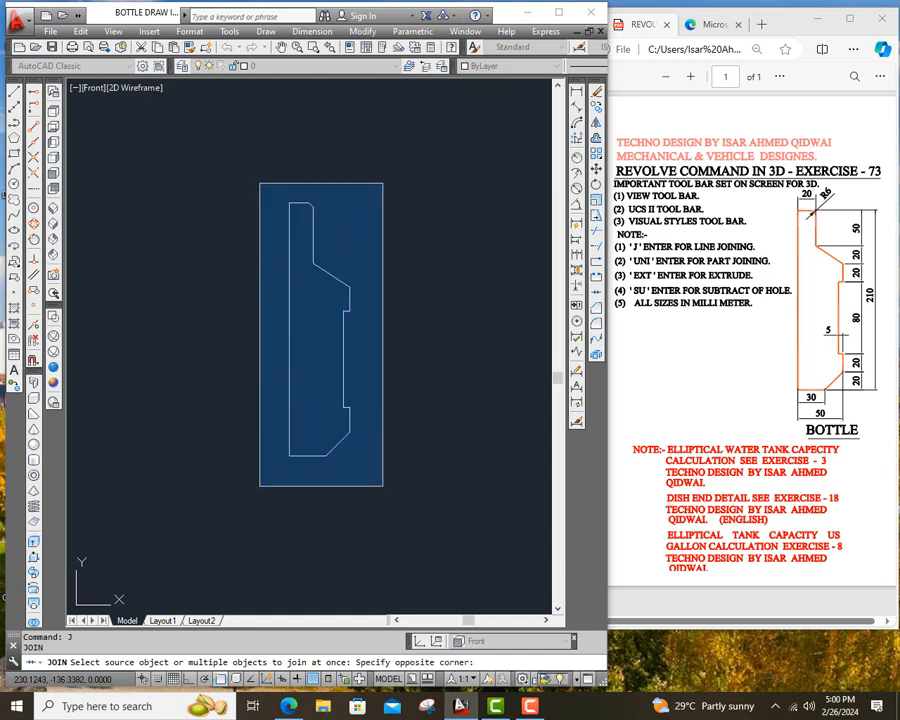
pyautogui.click(383, 486)
pyautogui.press('Return')
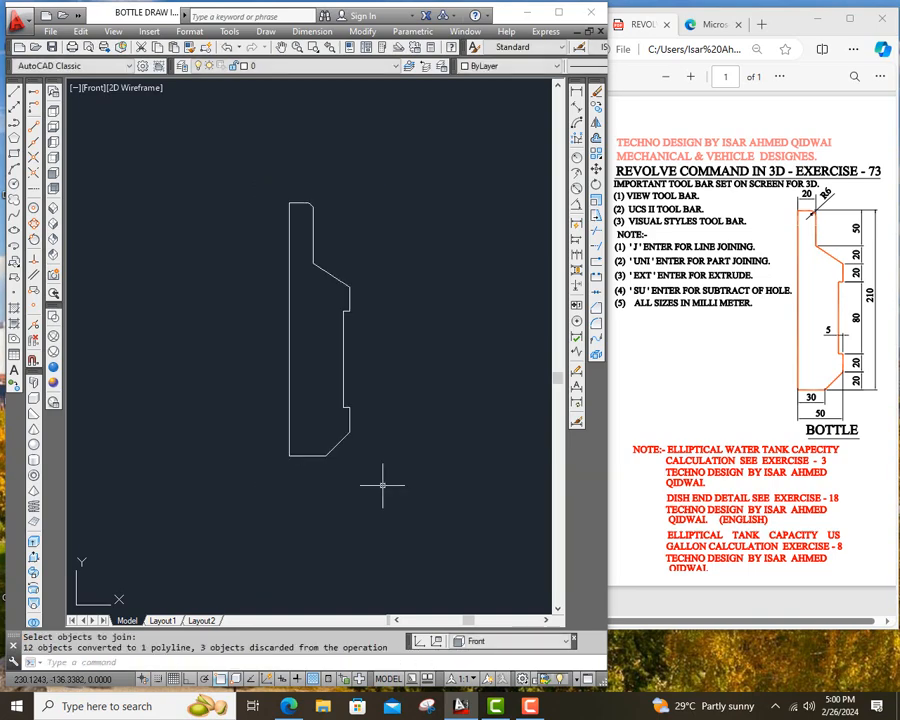
pyautogui.click(293, 456)
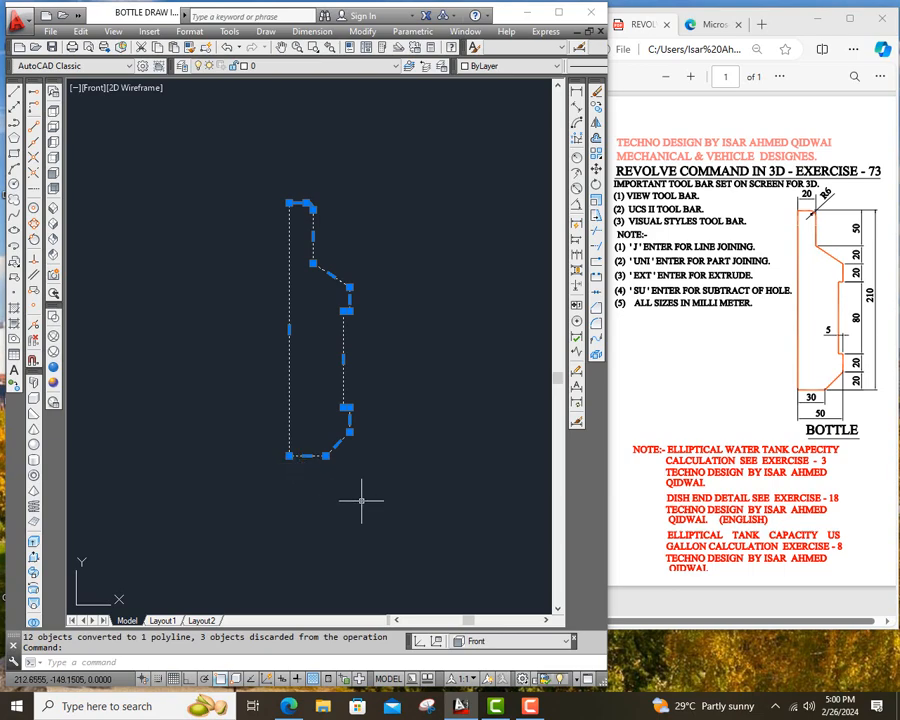
pyautogui.press('Escape')
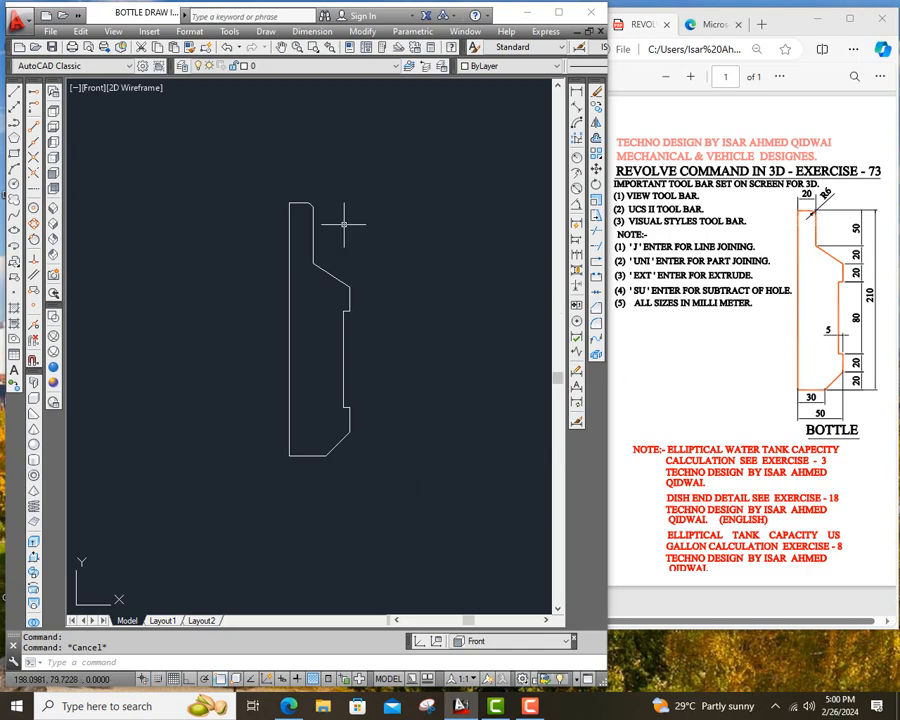
pyautogui.click(268, 33)
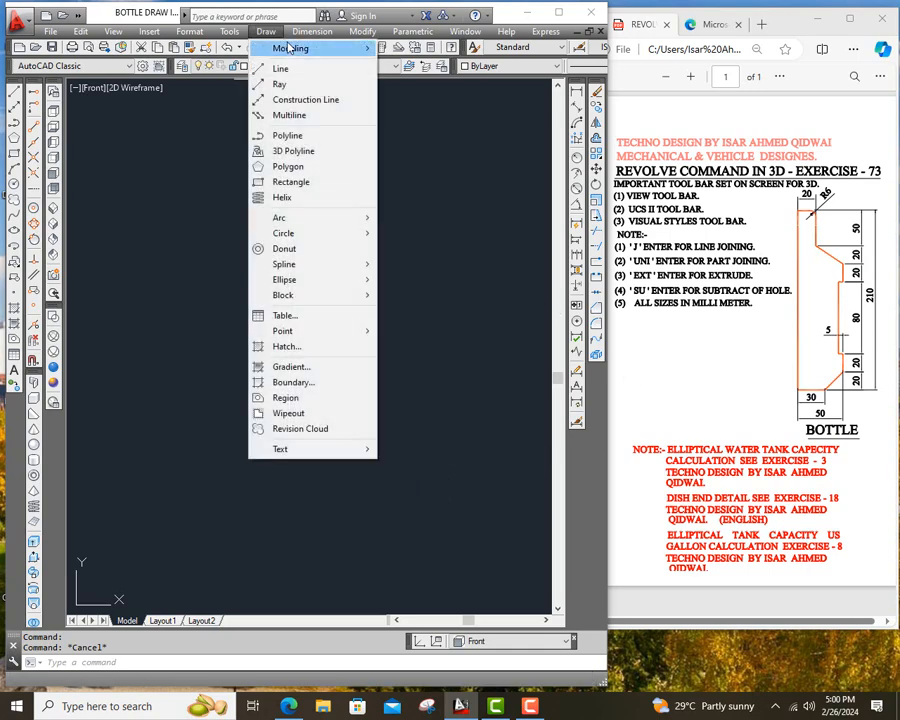
pyautogui.moveTo(304, 50)
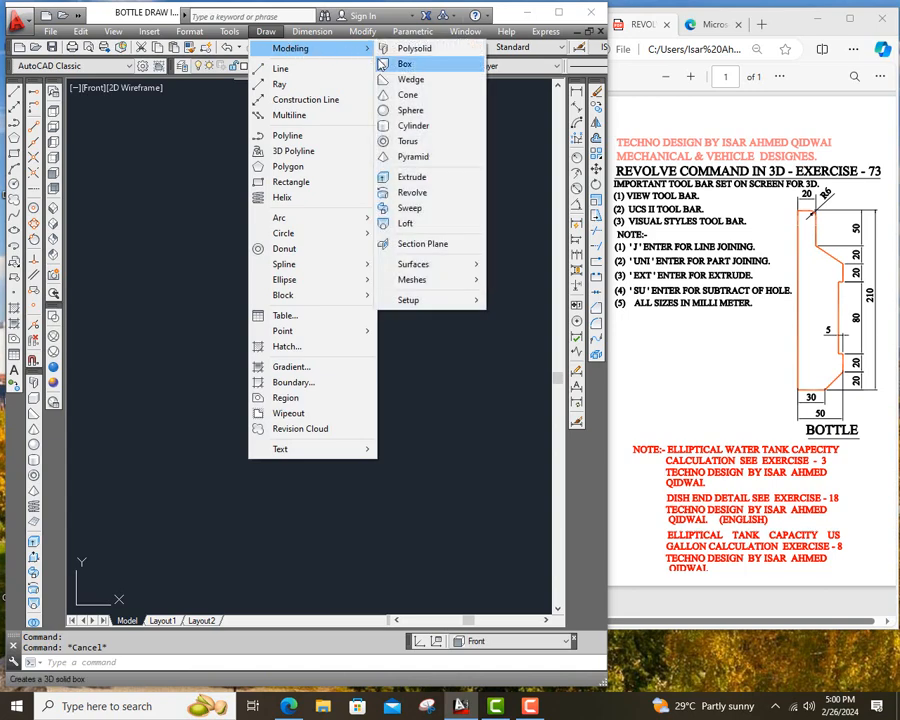
pyautogui.click(420, 197)
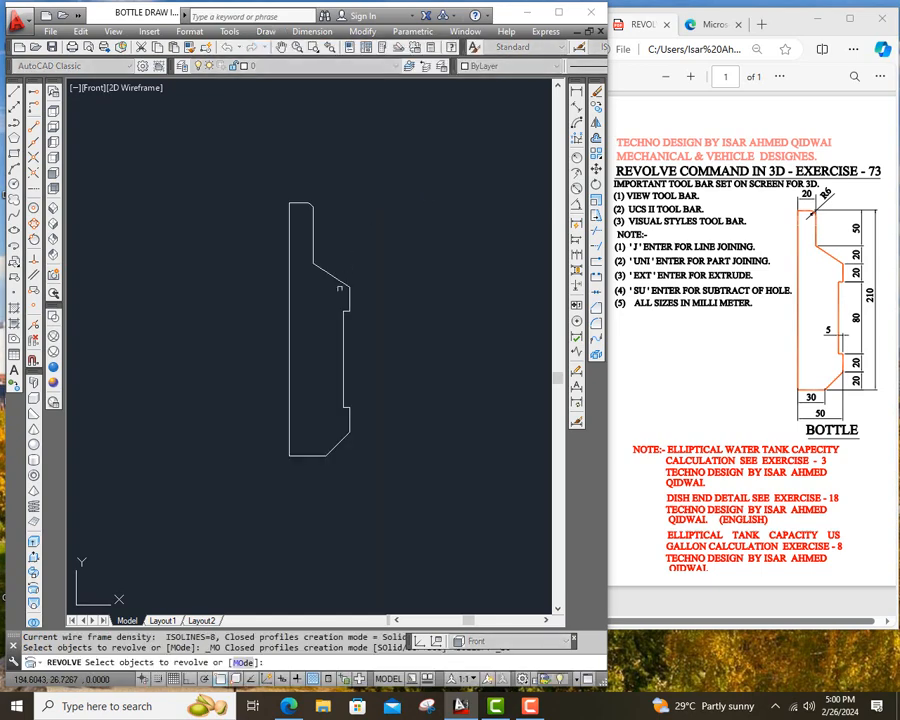
pyautogui.click(275, 185)
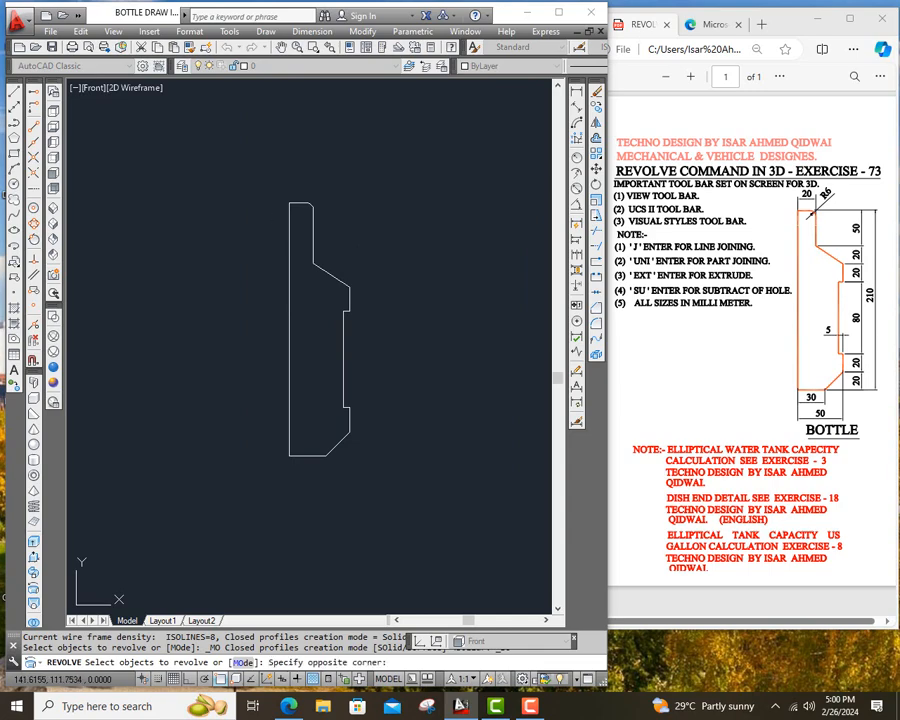
pyautogui.click(373, 498)
pyautogui.rightClick(373, 498)
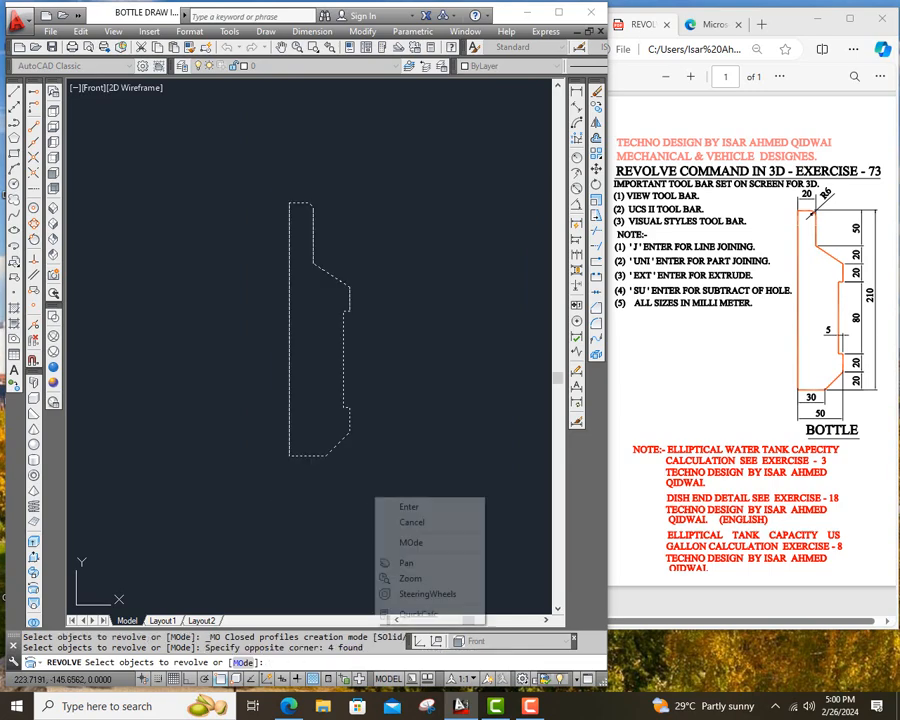
pyautogui.click(405, 505)
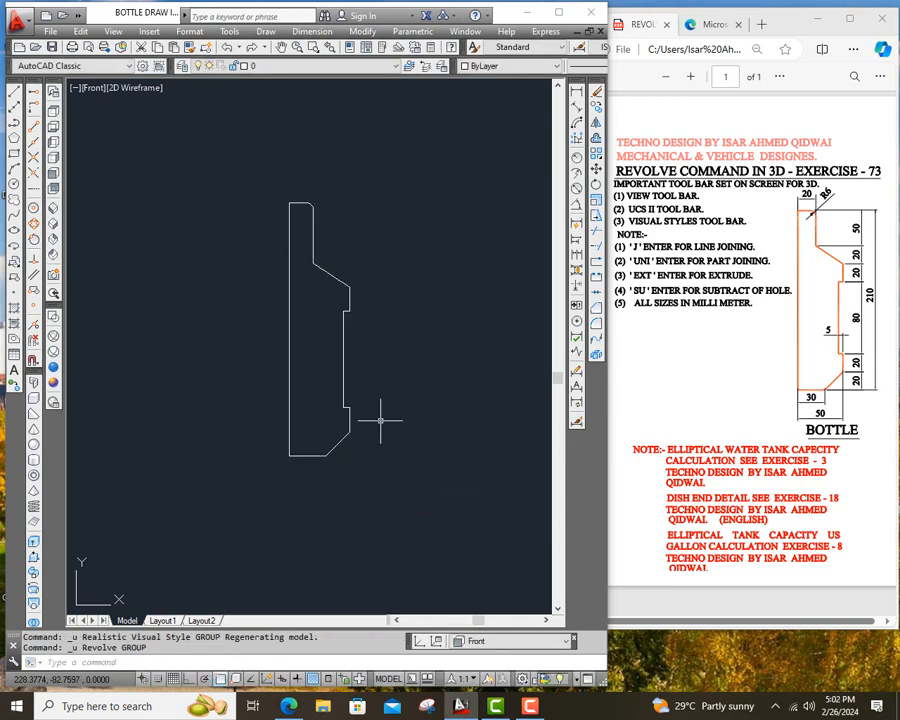
# Switch to the SW Isometric view and zoom out until the whole bottle profile fits with some margin.
pyautogui.click(333, 445)
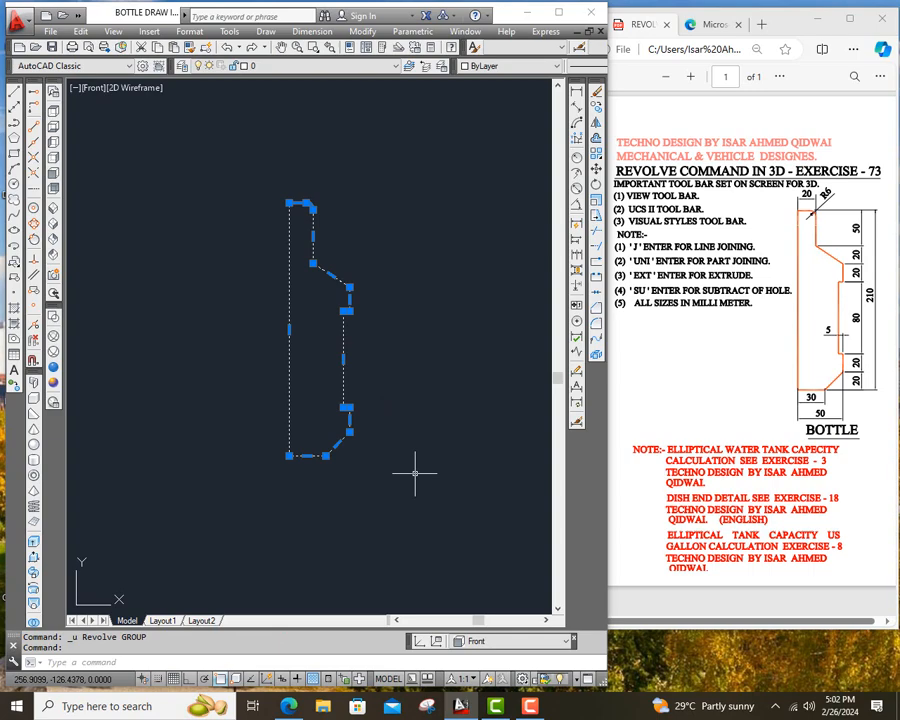
pyautogui.press('Escape')
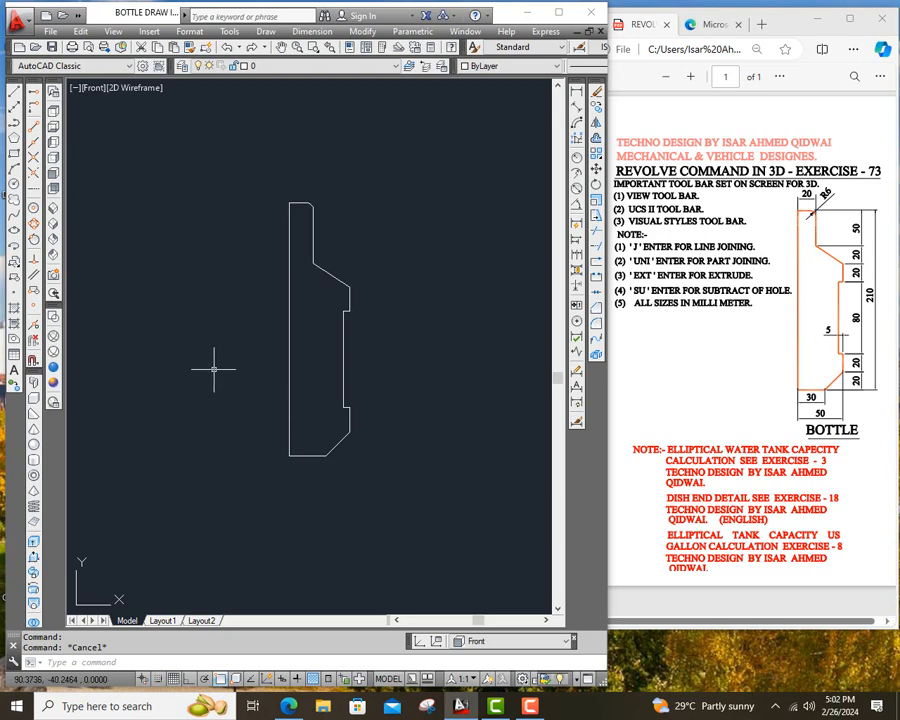
pyautogui.click(56, 210)
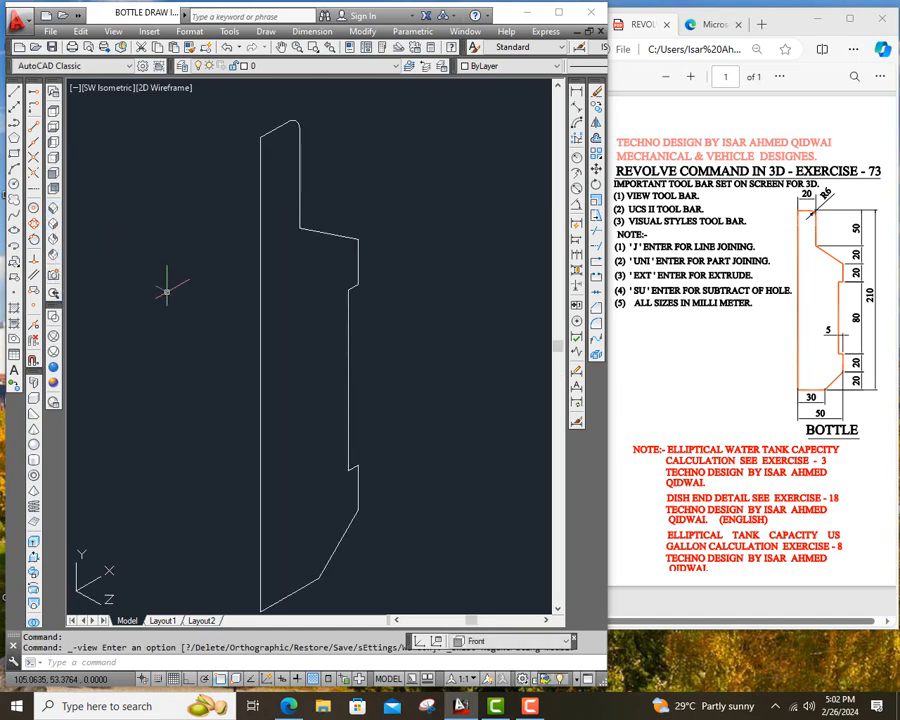
pyautogui.click(297, 47)
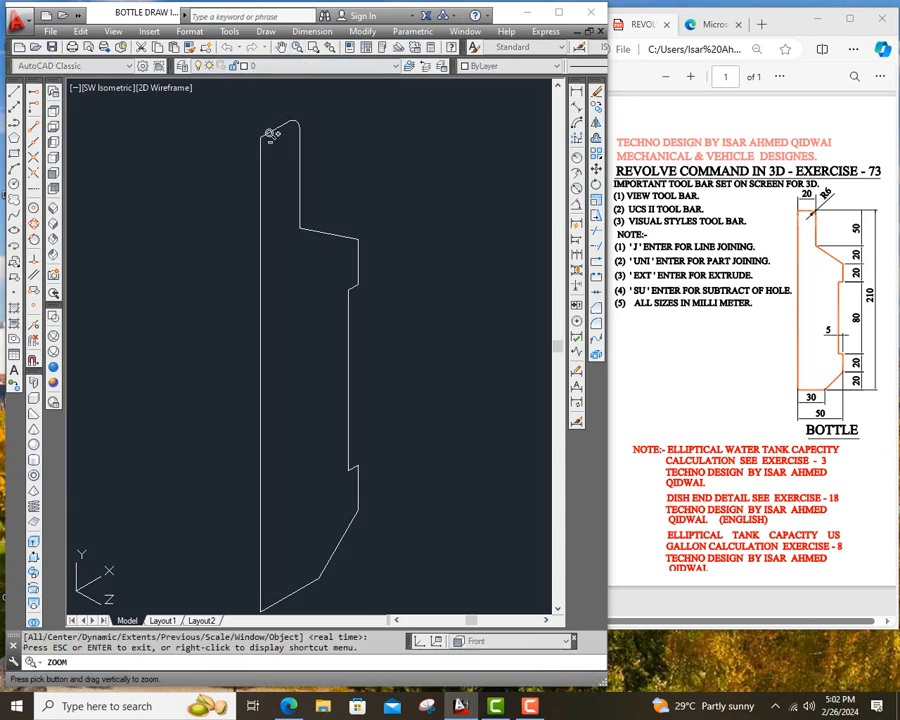
pyautogui.moveTo(271, 133)
pyautogui.mouseDown()
pyautogui.moveTo(254, 215)
pyautogui.moveTo(257, 307)
pyautogui.mouseUp()
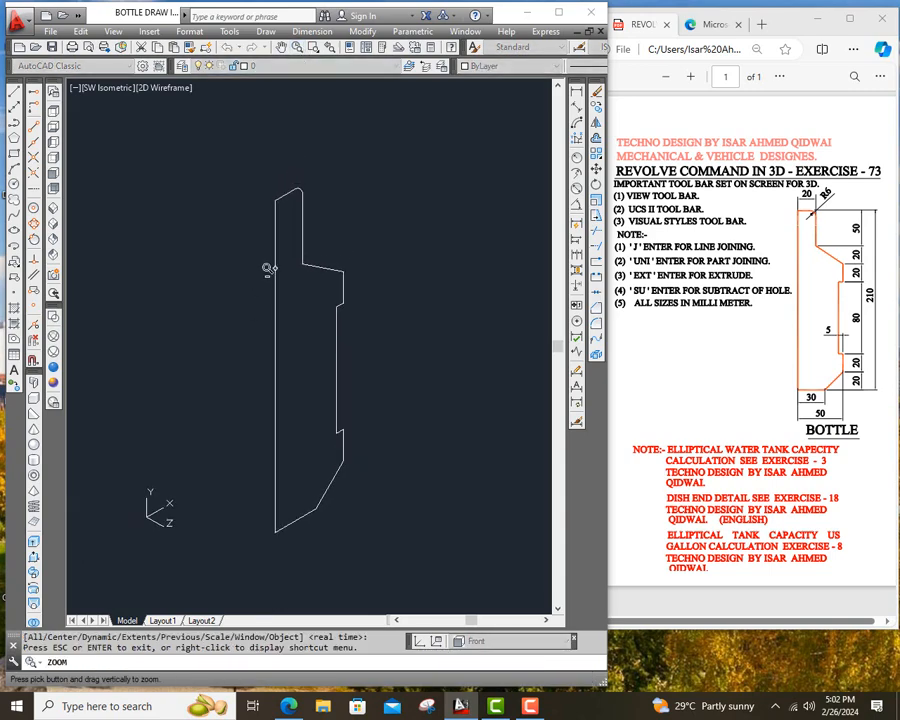
pyautogui.rightClick(258, 273)
pyautogui.click(279, 282)
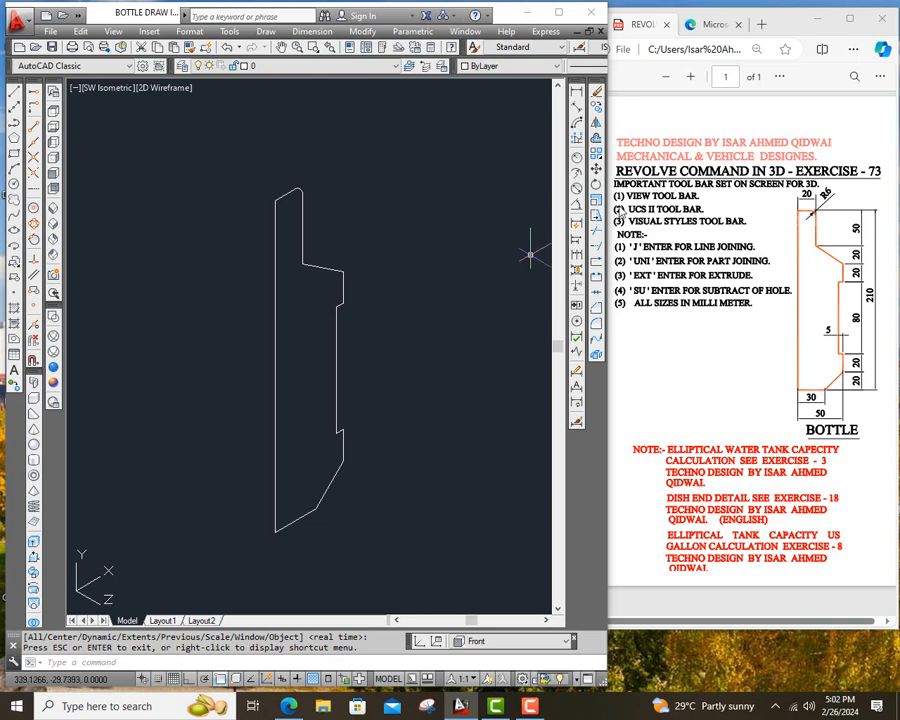
# Revolve the bottle profile 360 degrees around its long straight edge, using that edge's upper and lower endpoints as the axis.
pyautogui.click(270, 33)
pyautogui.moveTo(303, 49)
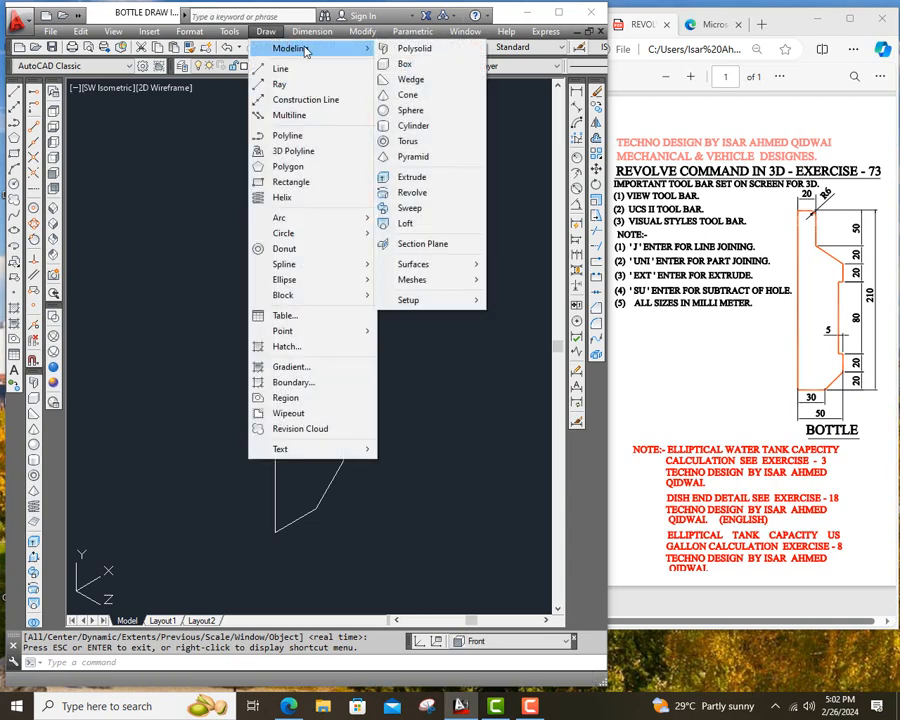
pyautogui.click(410, 193)
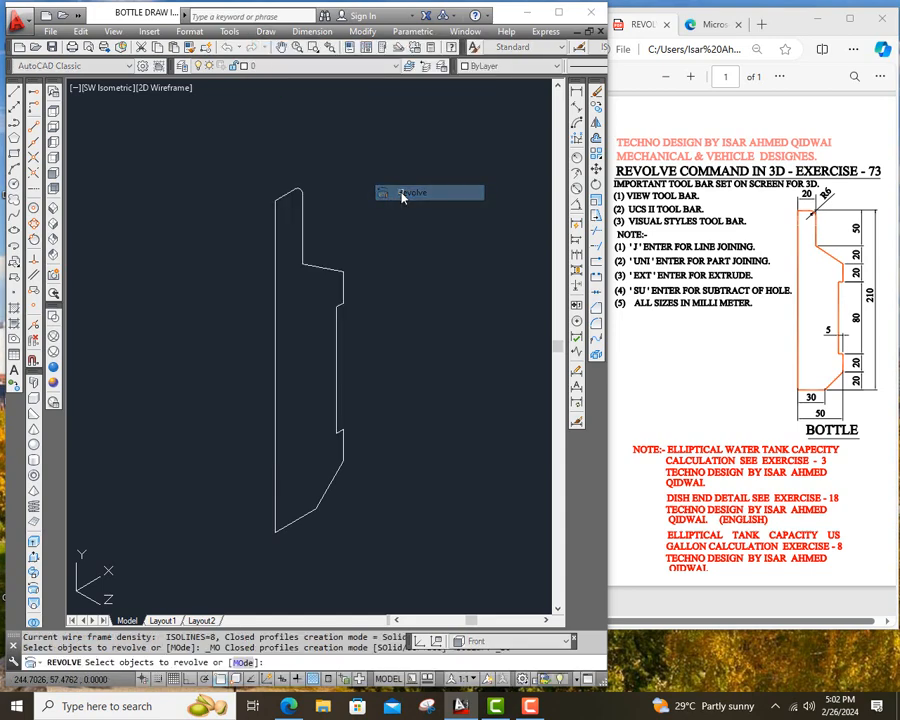
pyautogui.click(255, 174)
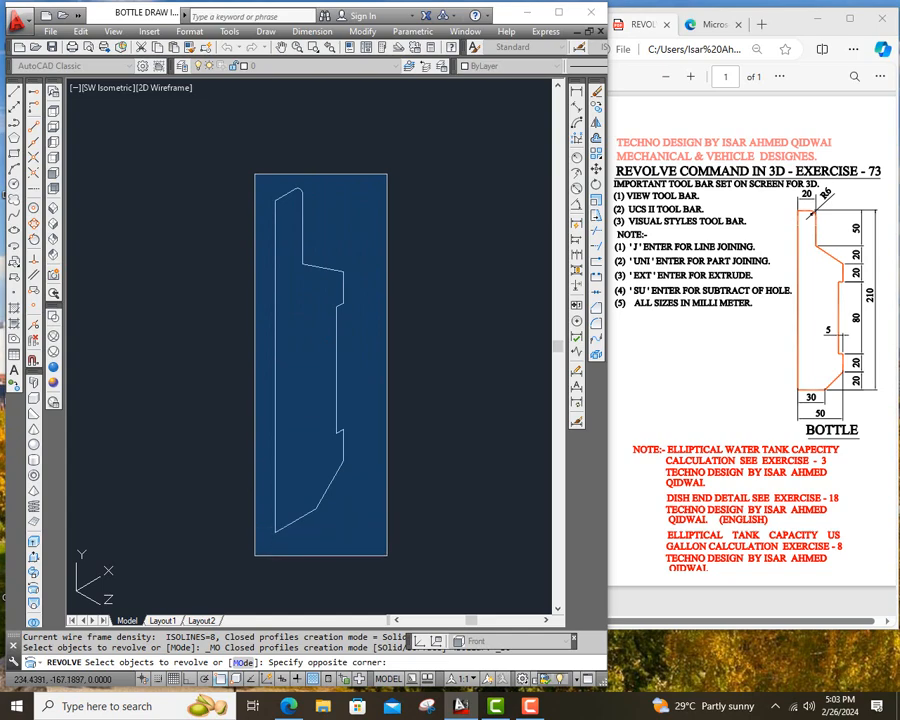
pyautogui.click(388, 540)
pyautogui.rightClick(391, 560)
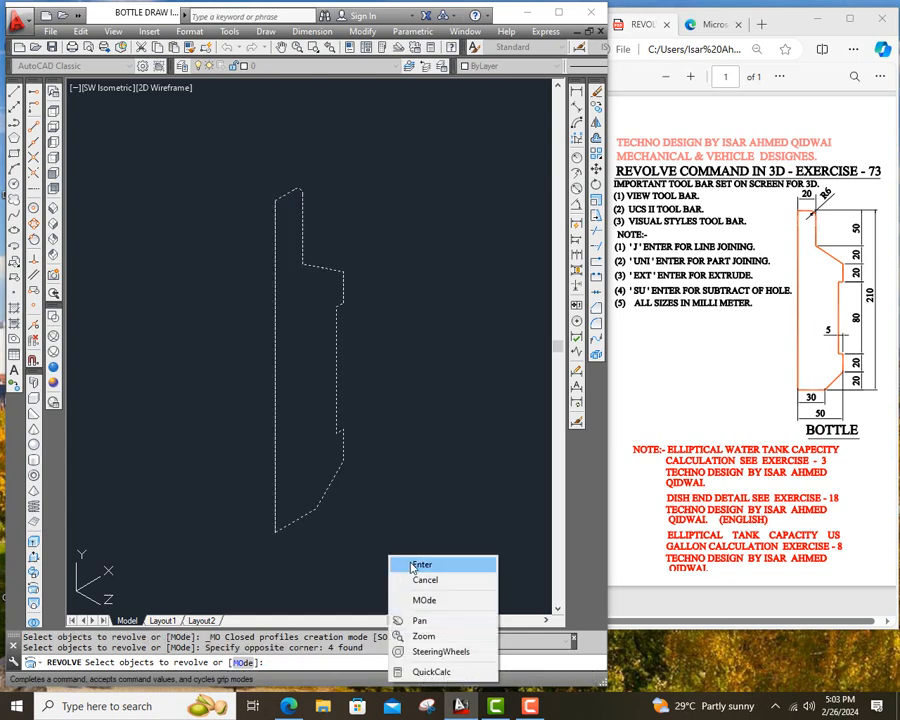
pyautogui.click(400, 564)
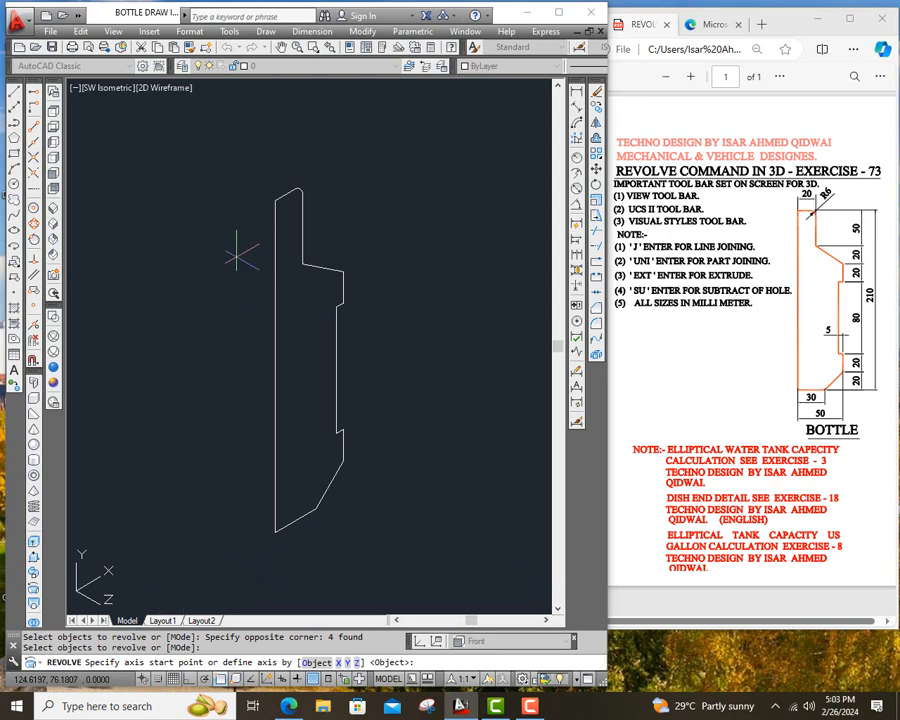
pyautogui.click(274, 200)
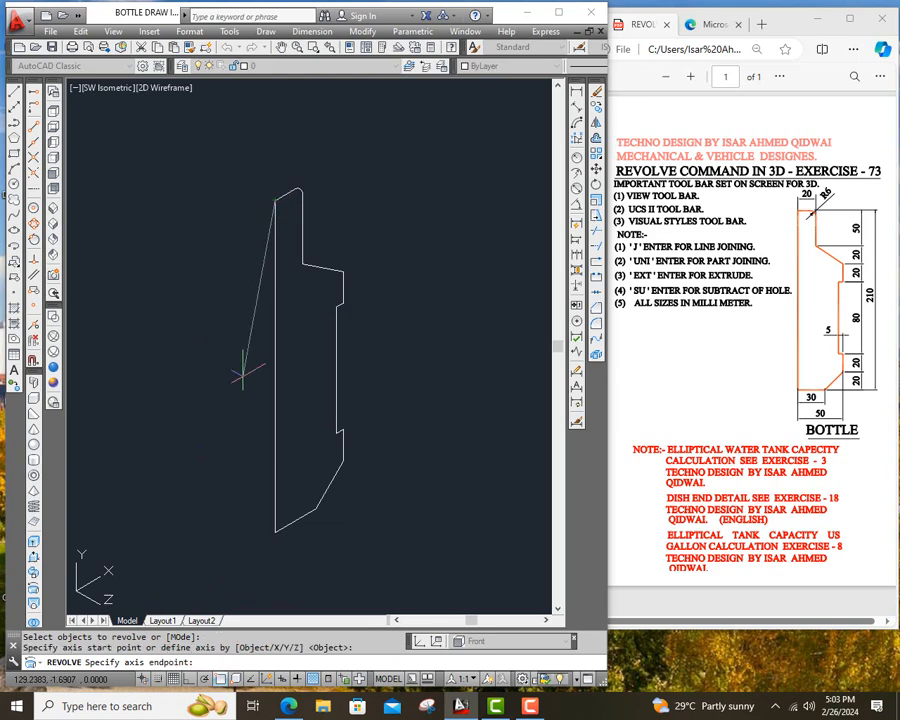
pyautogui.click(275, 530)
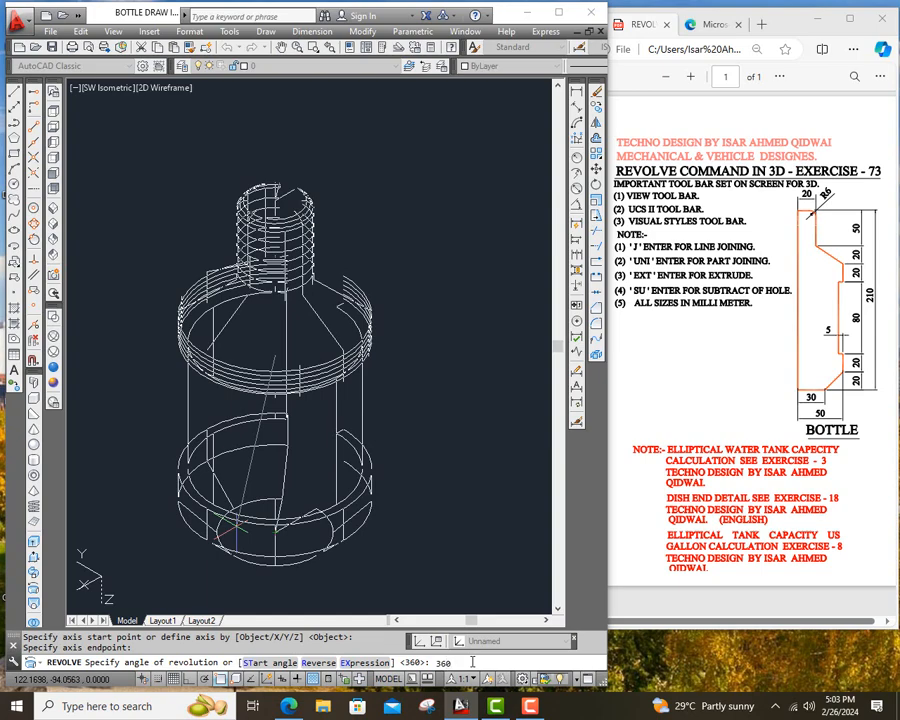
pyautogui.press('Return')
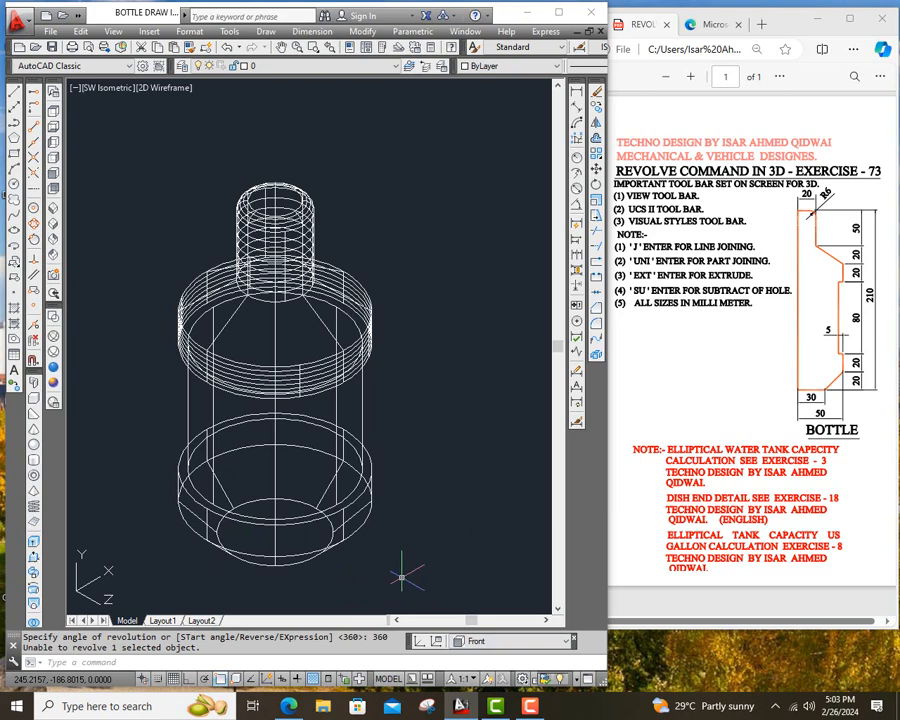
# Display the revolved bottle in the Realistic visual style and zoom to its extents.
pyautogui.click(53, 368)
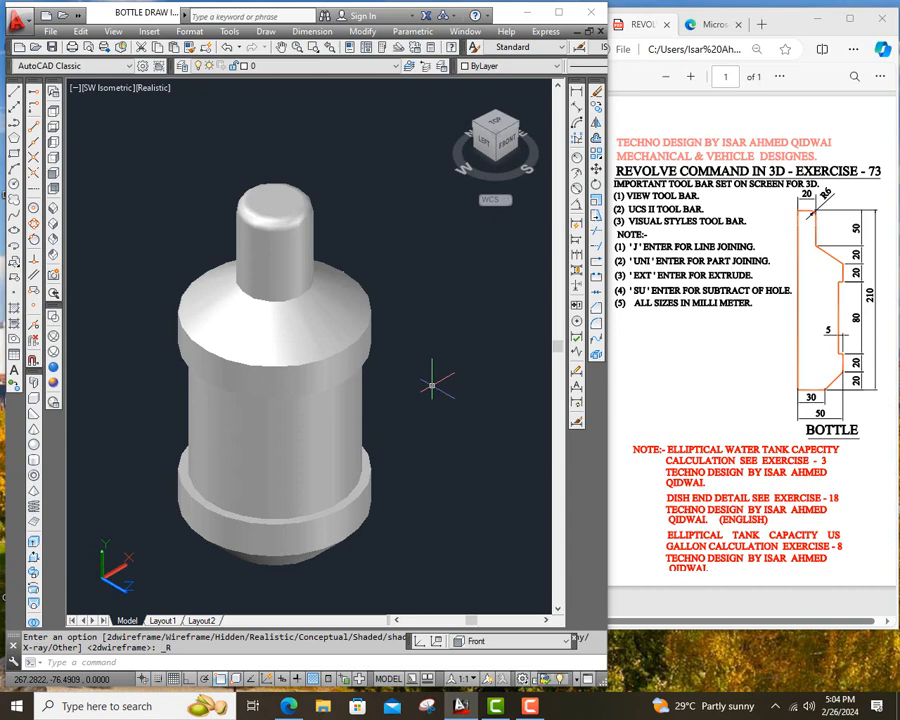
pyautogui.middleClick(432, 388)
pyautogui.middleClick(432, 388)
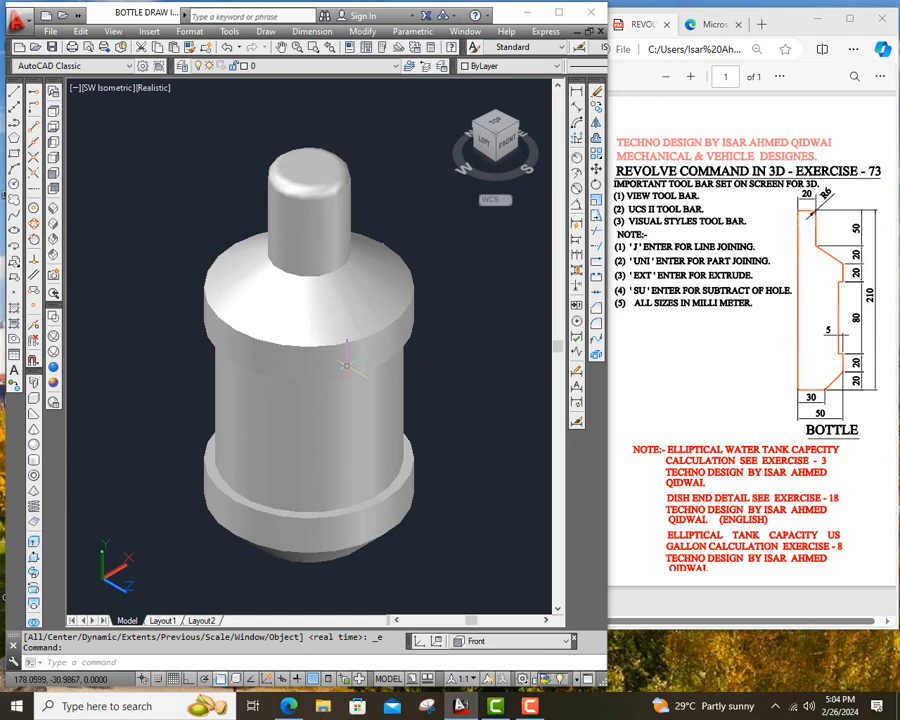
# Examine the shaded bottle from above and from several sides, and restore the SW Isometric view.
pyautogui.keyDown('shift'); pyautogui.moveTo(346, 371); pyautogui.dragTo(360, 483, button='middle'); pyautogui.keyUp('shift')
pyautogui.scroll(3, 365, 483)
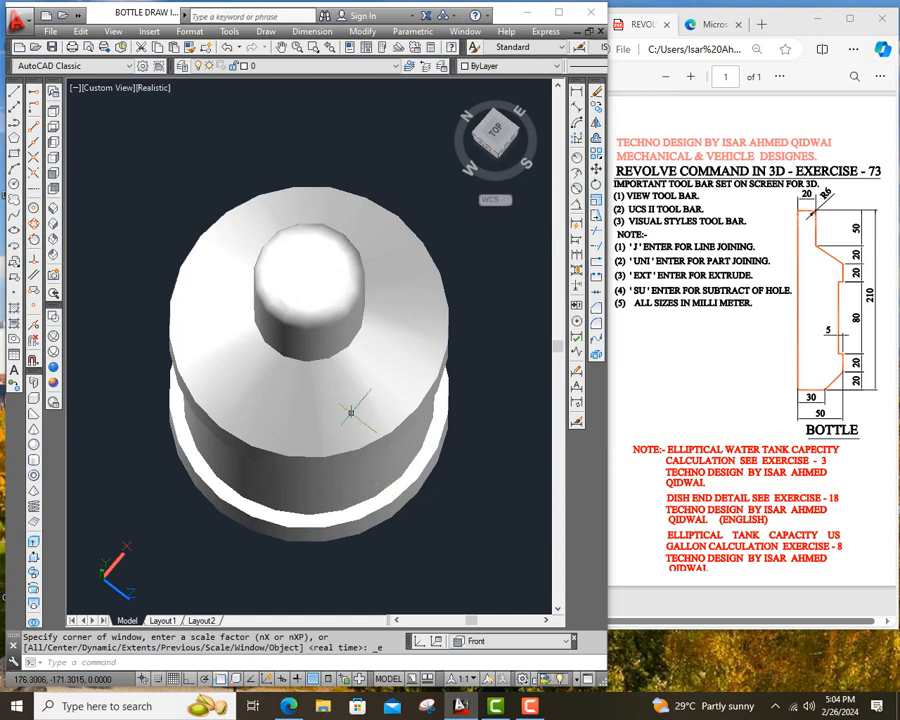
pyautogui.keyDown('shift'); pyautogui.moveTo(352, 420); pyautogui.dragTo(357, 292, button='middle'); pyautogui.keyUp('shift')
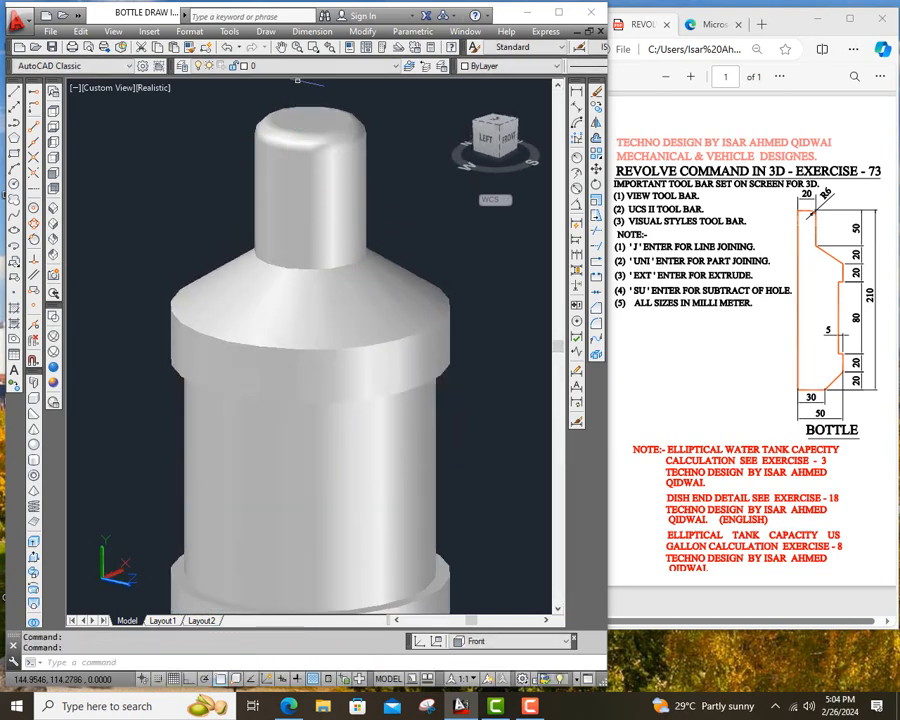
pyautogui.click(297, 48)
pyautogui.moveTo(297, 137); pyautogui.dragTo(330, 255)
pyautogui.rightClick(336, 258)
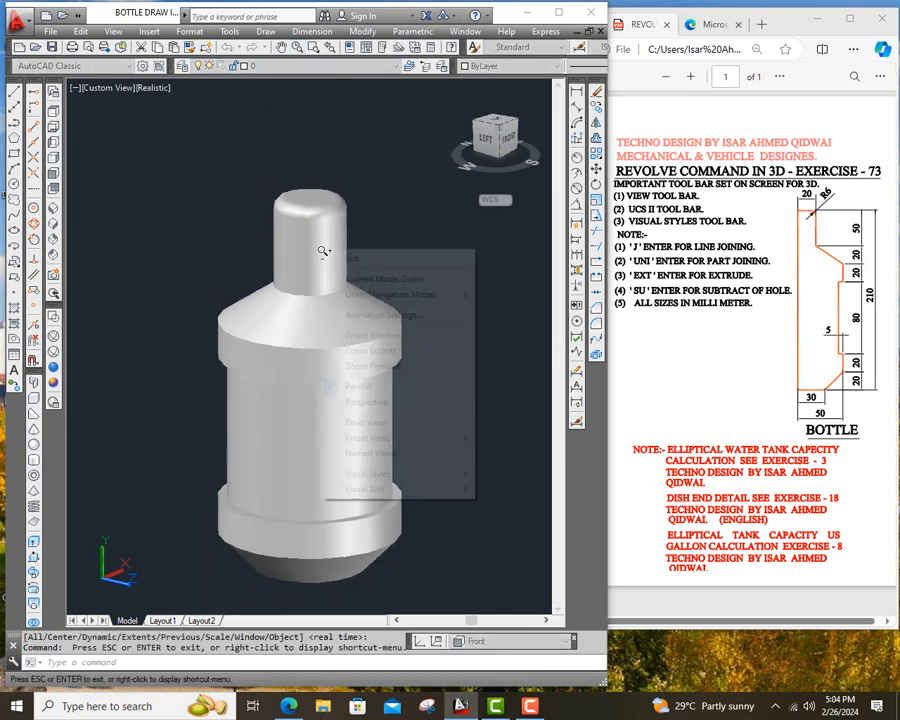
pyautogui.click(350, 258)
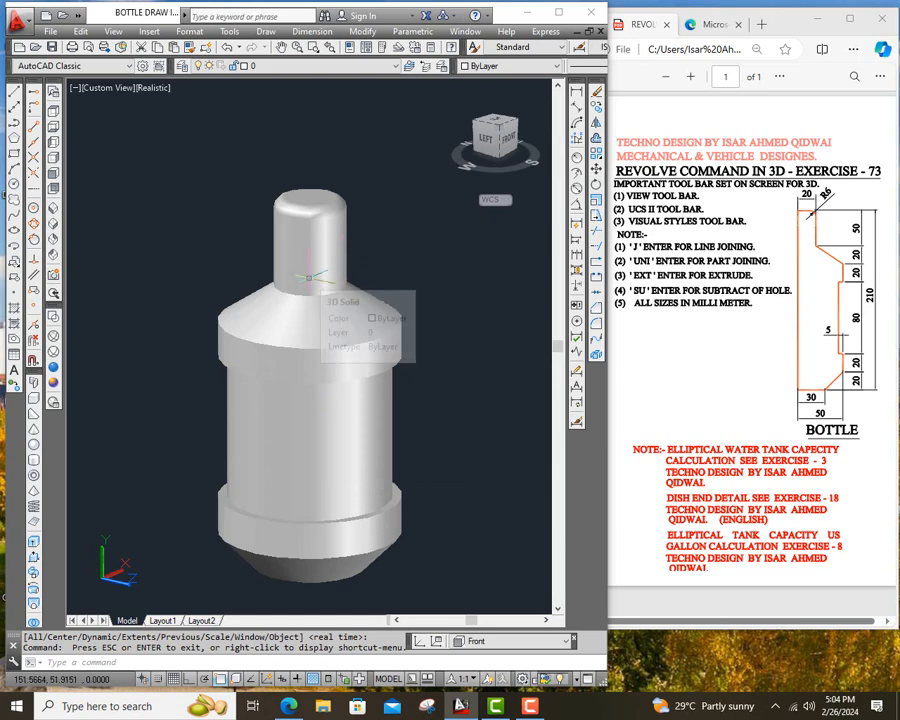
pyautogui.keyDown('shift'); pyautogui.moveTo(316, 280); pyautogui.dragTo(390, 282, button='middle'); pyautogui.keyUp('shift')
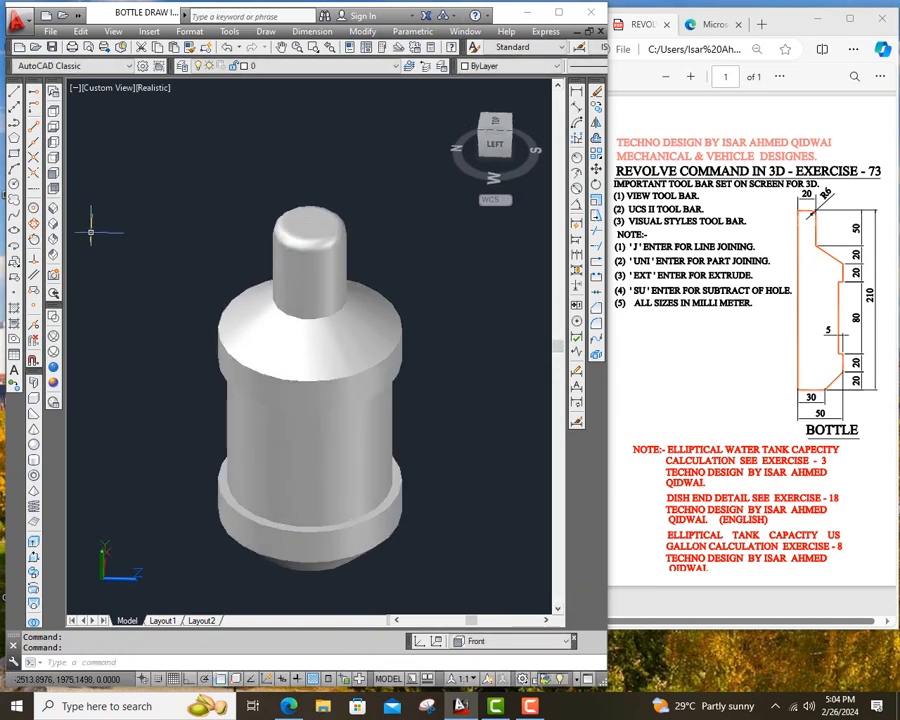
pyautogui.click(53, 208)
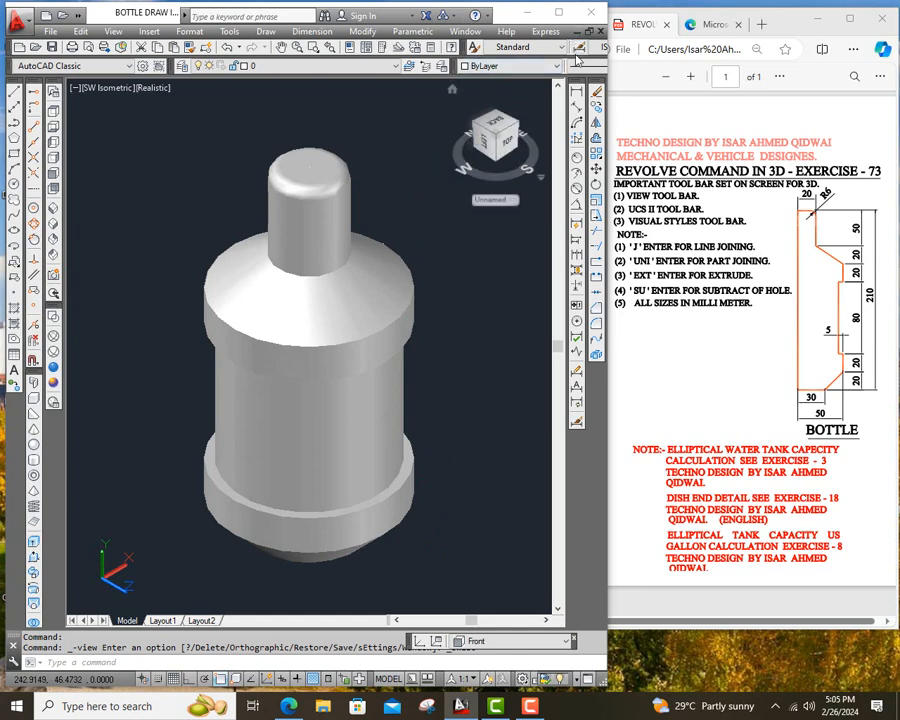
pyautogui.click(530, 706)
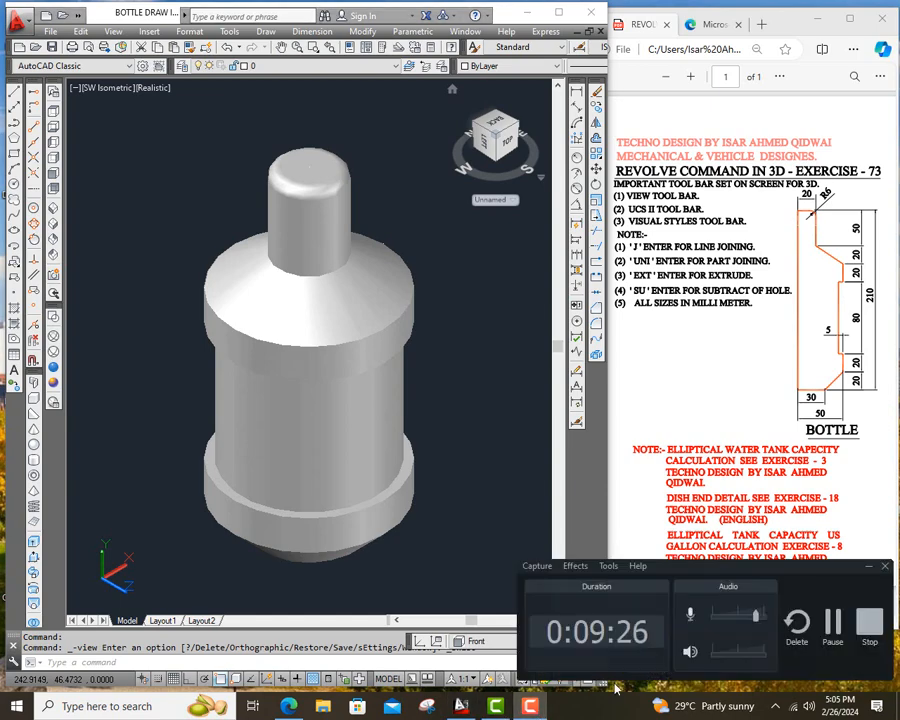